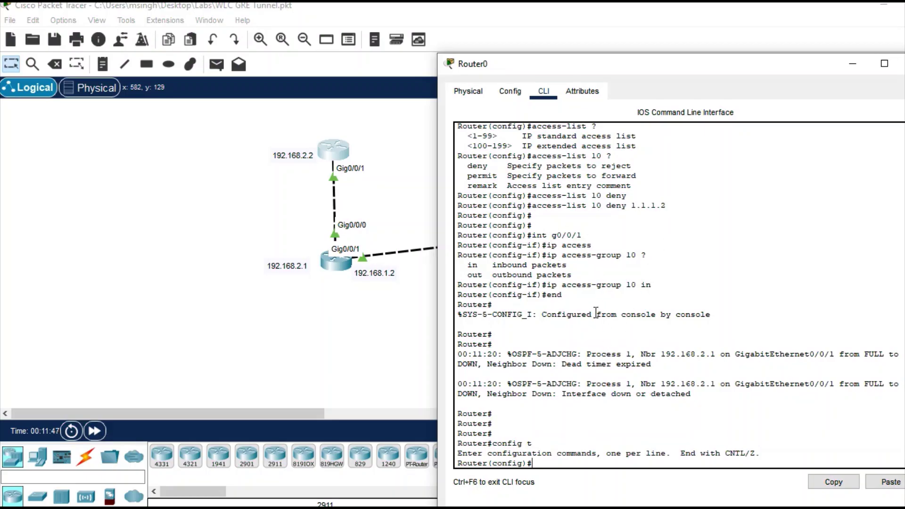
# Add 'access-list 10 permit any' on Router0 using Tab completion, then exit with end
pyautogui.write('access')
pyautogui.press('Tab')
pyautogui.write('10 ')
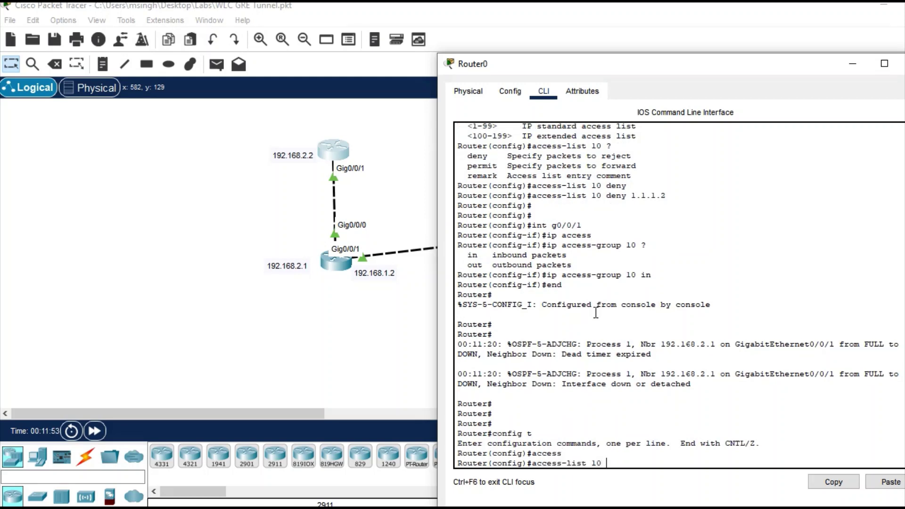
pyautogui.write('per')
pyautogui.press('Tab')
pyautogui.write('any')
pyautogui.press('Tab')
pyautogui.press('Return')
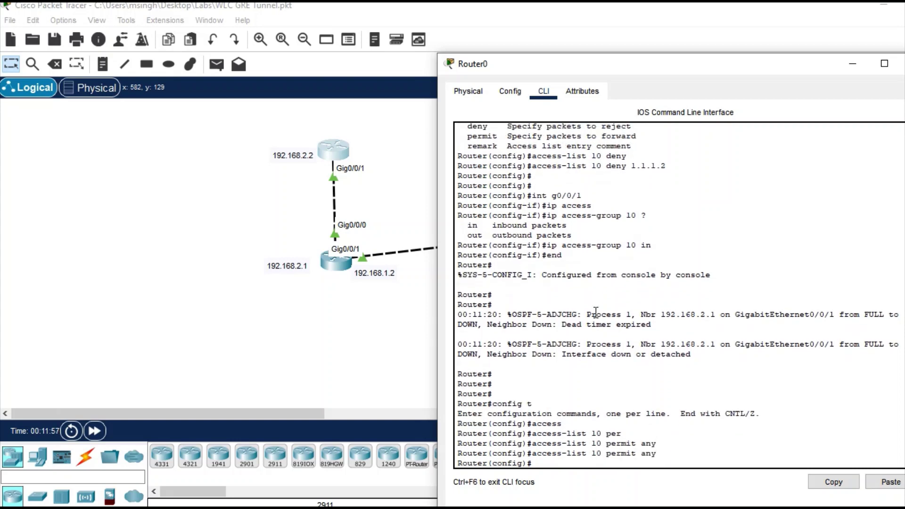
pyautogui.write('end')
pyautogui.press('Return')
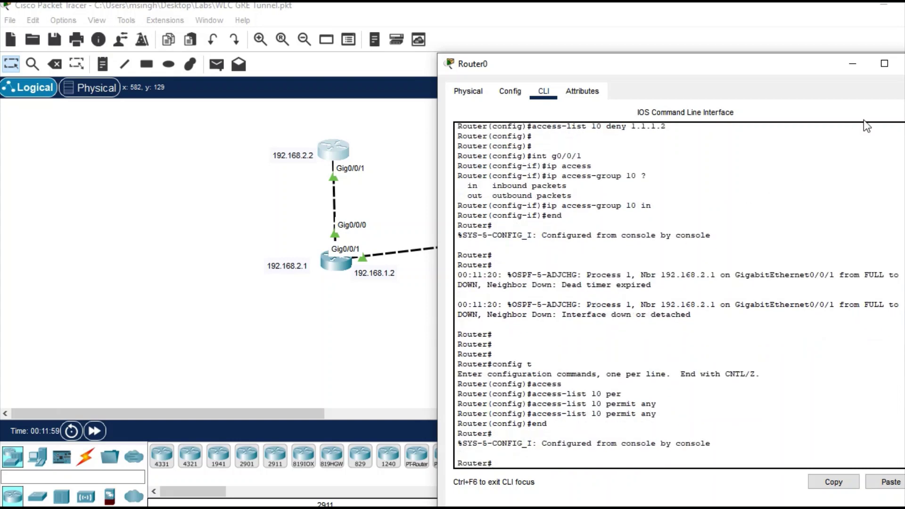
# Close Router0's console and rerun ping 192.168.2.2 from PC0's command prompt
pyautogui.moveTo(796, 62); pyautogui.dragTo(602, 68)
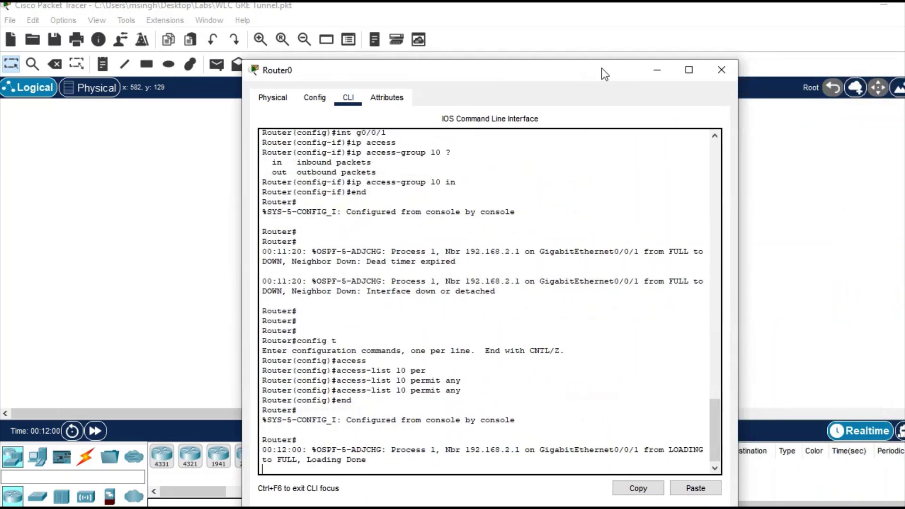
pyautogui.click(719, 74)
pyautogui.click(640, 260)
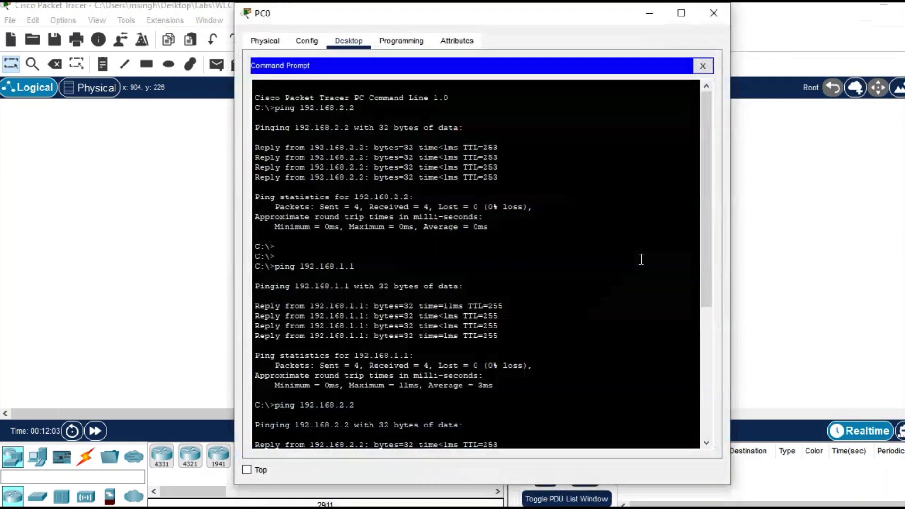
pyautogui.scroll(-10, 584, 323)
pyautogui.press('Up')
pyautogui.press('Return')
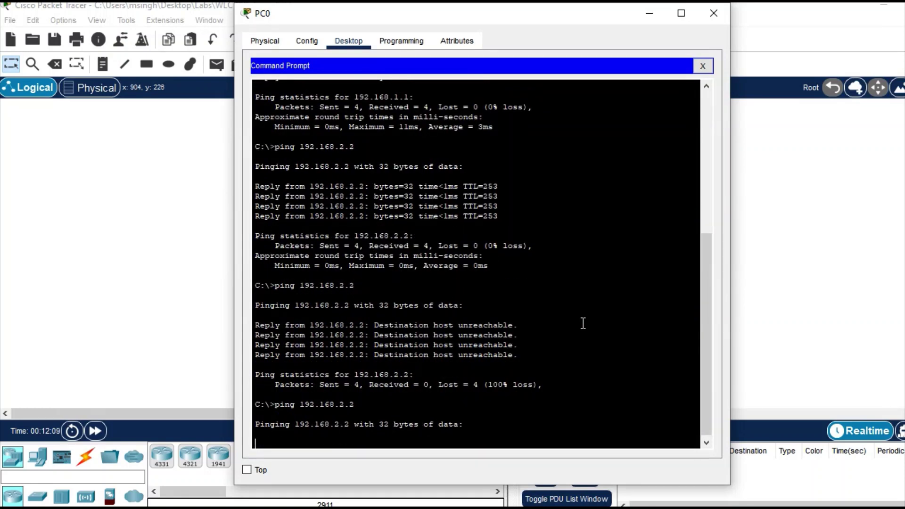
# Rerun ping 192.168.2.2 from Router2's CLI, then return to PC0's command prompt
pyautogui.click(814, 267)
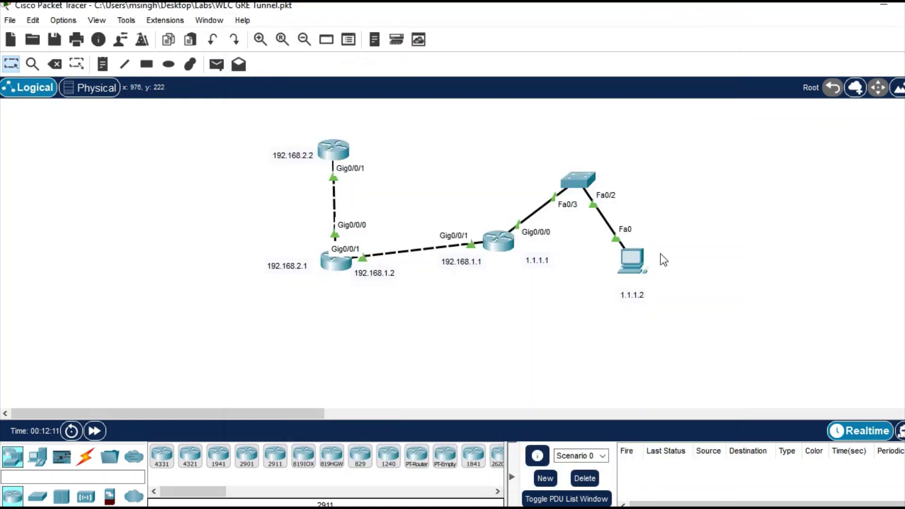
pyautogui.click(489, 247)
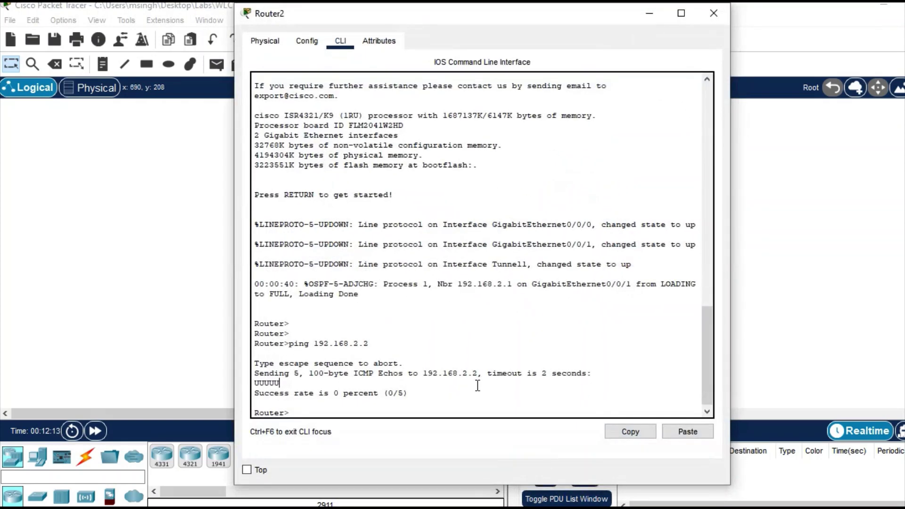
pyautogui.press('Up')
pyautogui.press('Return')
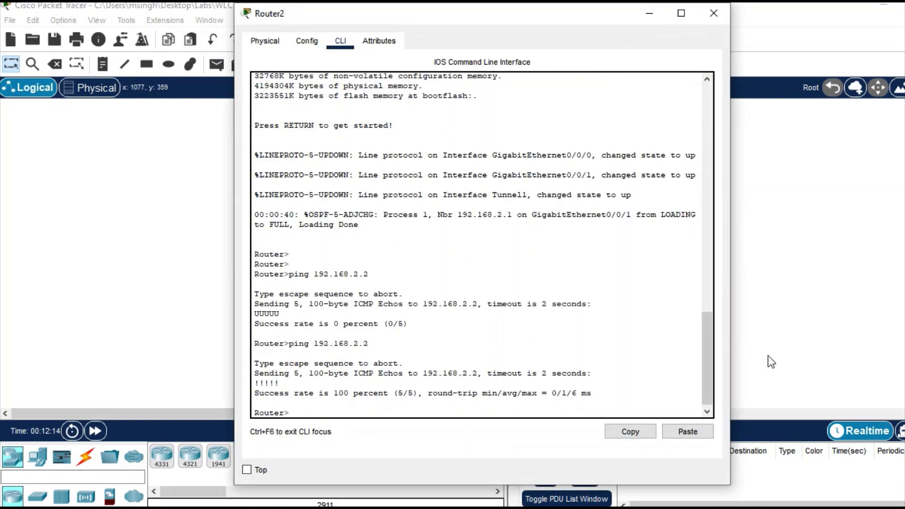
pyautogui.click(776, 358)
pyautogui.click(636, 265)
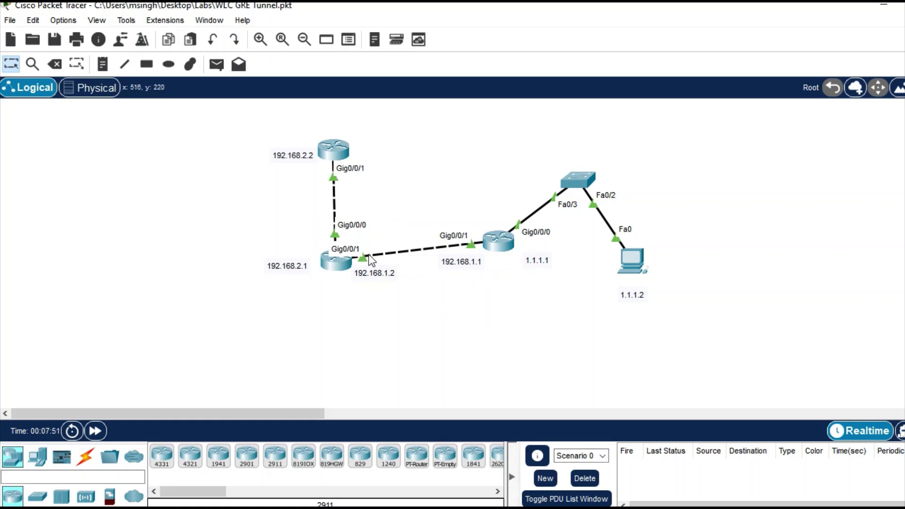
# Open PC0's Command Prompt and ping 192.168.1.1
pyautogui.click(637, 259)
pyautogui.click(577, 86)
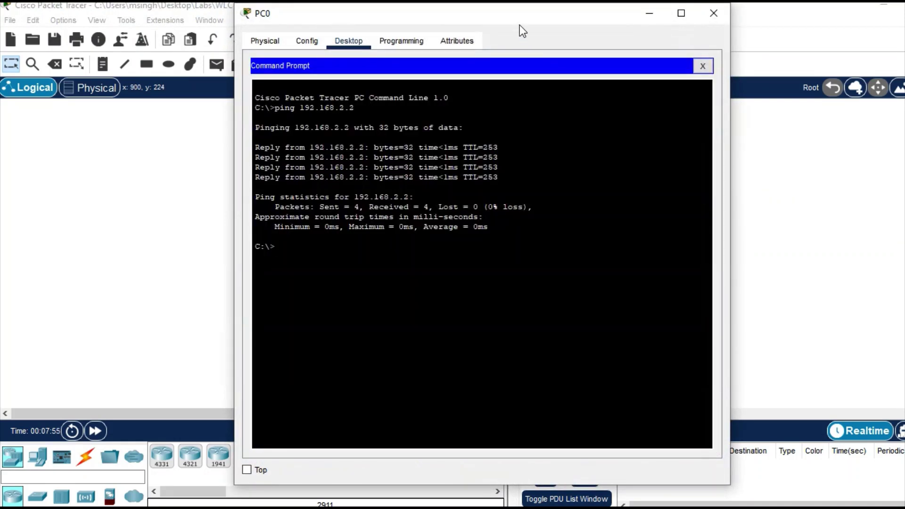
pyautogui.moveTo(550, 18); pyautogui.dragTo(807, 32)
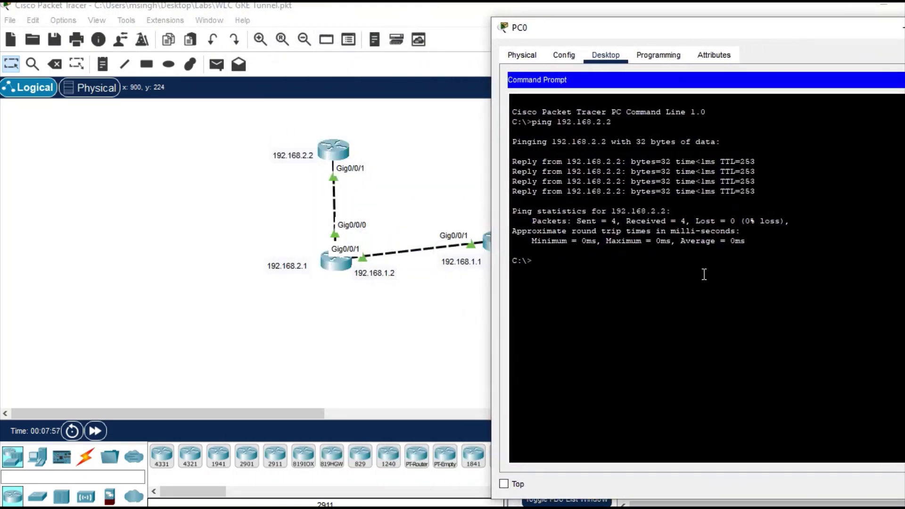
pyautogui.press('Return')
pyautogui.press('Return')
pyautogui.write('ping 192.168.1.')
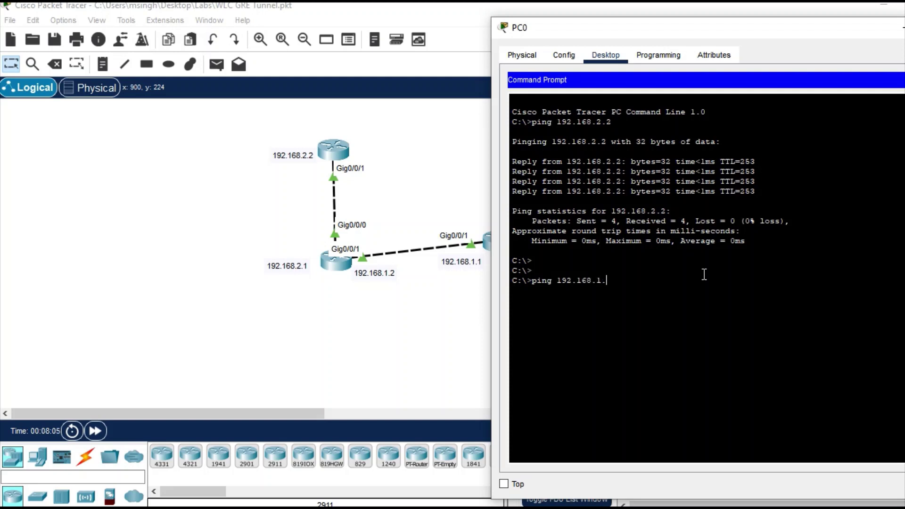
pyautogui.write('1')
pyautogui.press('Return')
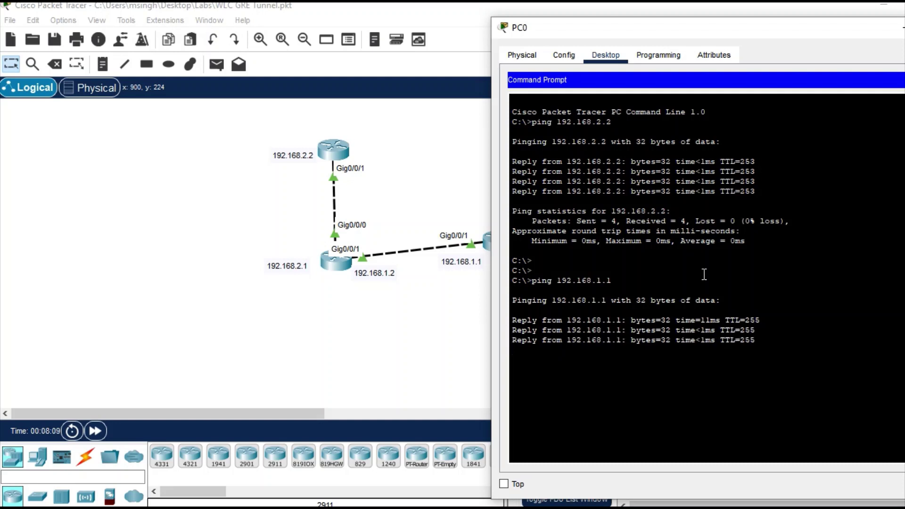
# Edit the recalled command to ping 192.168.2.2 and run it, then restore PC0's window size
pyautogui.press('Up')
pyautogui.press('BackSpace')
pyautogui.press('BackSpace')
pyautogui.press('BackSpace')
pyautogui.write('2.2')
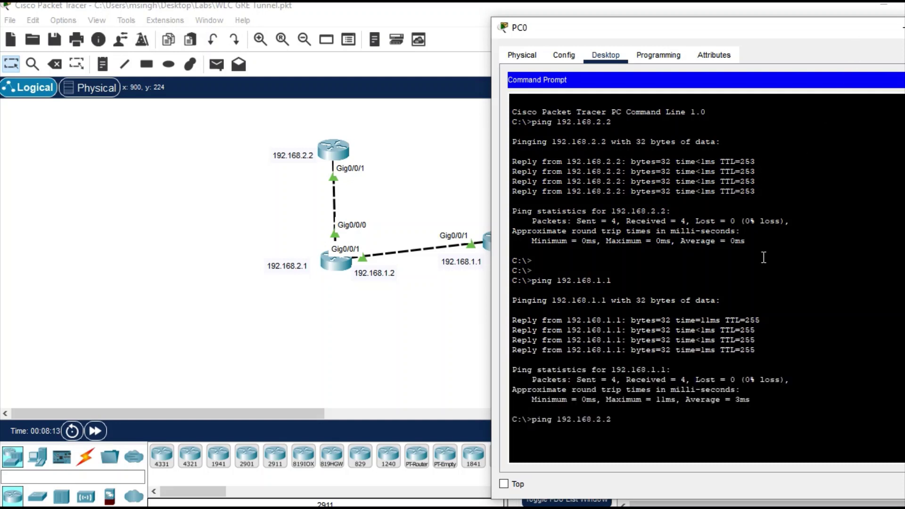
pyautogui.press('Return')
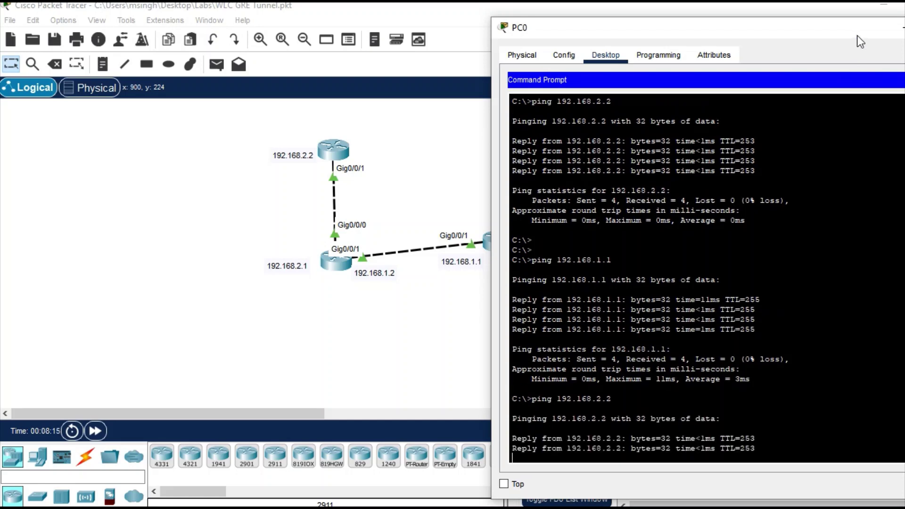
pyautogui.doubleClick(859, 36)
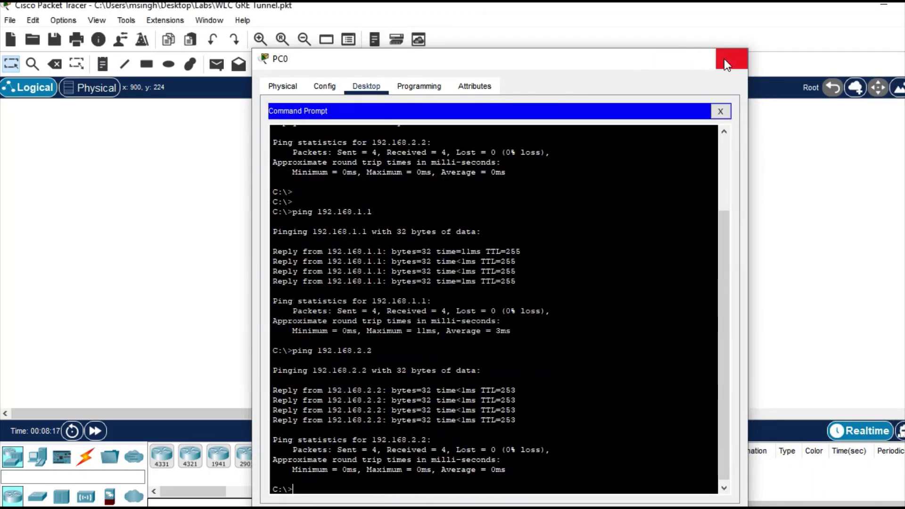
# Close PC0, open Router0's CLI and ping 1.1.1.2
pyautogui.click(724, 58)
pyautogui.click(338, 150)
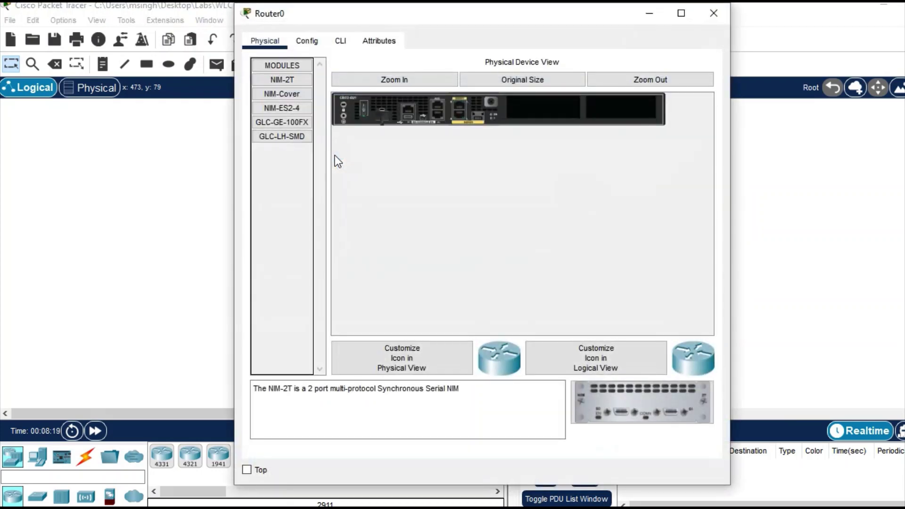
pyautogui.click(340, 40)
pyautogui.click(516, 221)
pyautogui.press('Return')
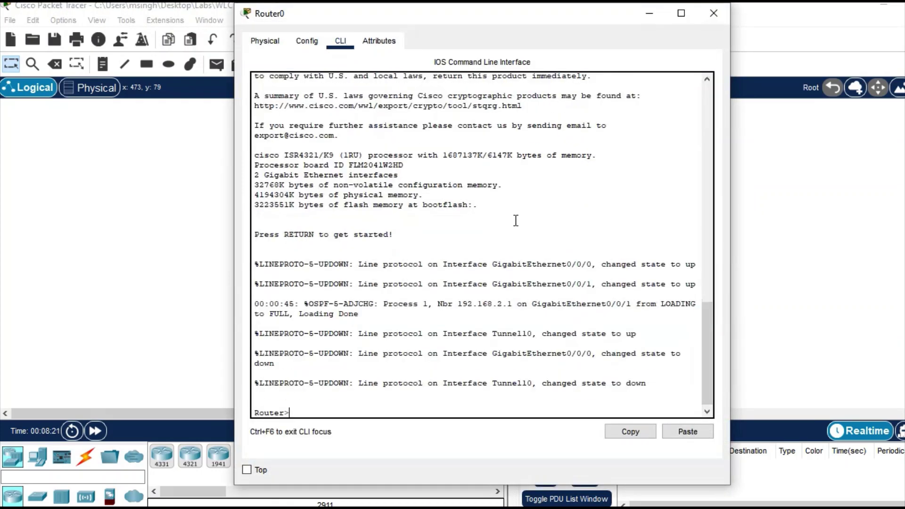
pyautogui.press('Return')
pyautogui.write('ping')
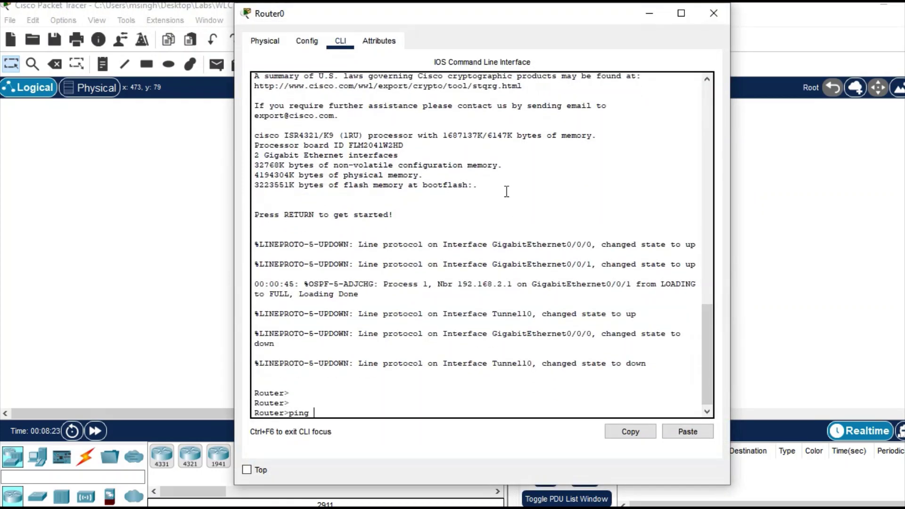
pyautogui.moveTo(457, 19); pyautogui.dragTo(359, 35)
pyautogui.write('1.1.1.2')
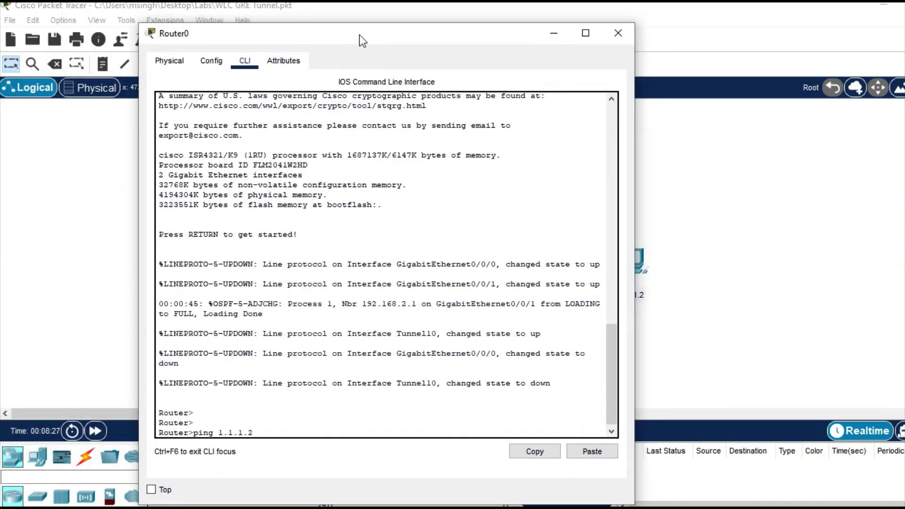
pyautogui.press('Return')
# Ping 192.168.1.1 from Router0's CLI
pyautogui.press('Up')
pyautogui.press('BackSpace')
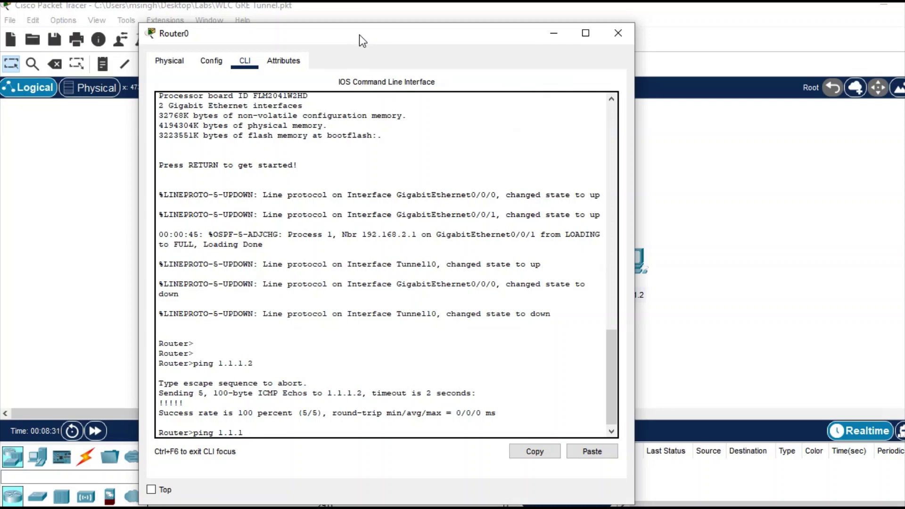
pyautogui.press('BackSpace')
pyautogui.press('BackSpace')
pyautogui.press('BackSpace')
pyautogui.press('BackSpace')
pyautogui.press('BackSpace')
pyautogui.press('BackSpace')
pyautogui.moveTo(438, 40); pyautogui.dragTo(486, 62)
pyautogui.write('18')
pyautogui.press('BackSpace')
pyautogui.write('92.168.1.1')
pyautogui.press('Return')
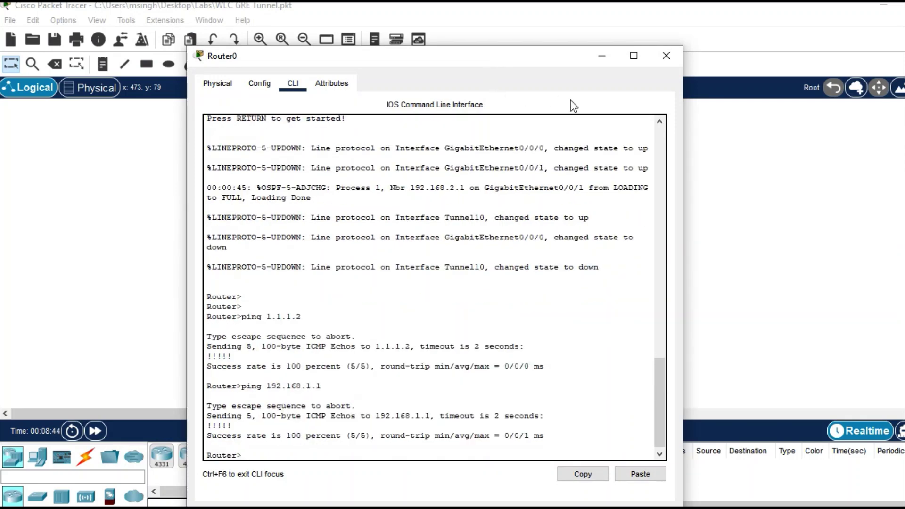
pyautogui.click(667, 61)
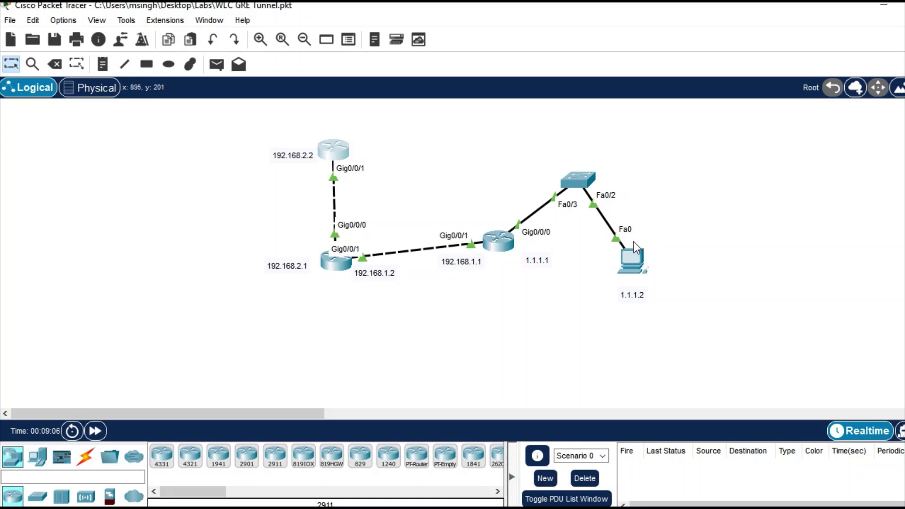
# Reopen Router0's CLI and enter global configuration mode with enable and config t
pyautogui.click(333, 151)
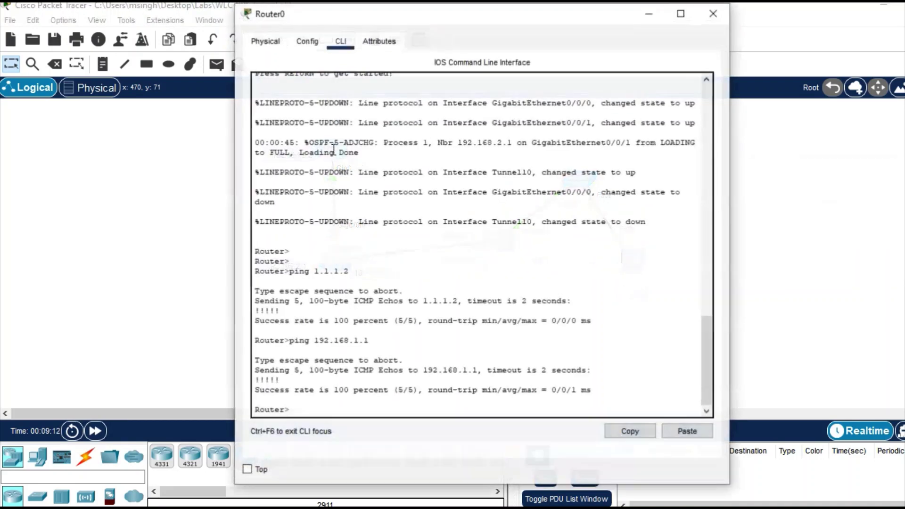
pyautogui.press('Return')
pyautogui.press('Return')
pyautogui.write('enable')
pyautogui.press('Return')
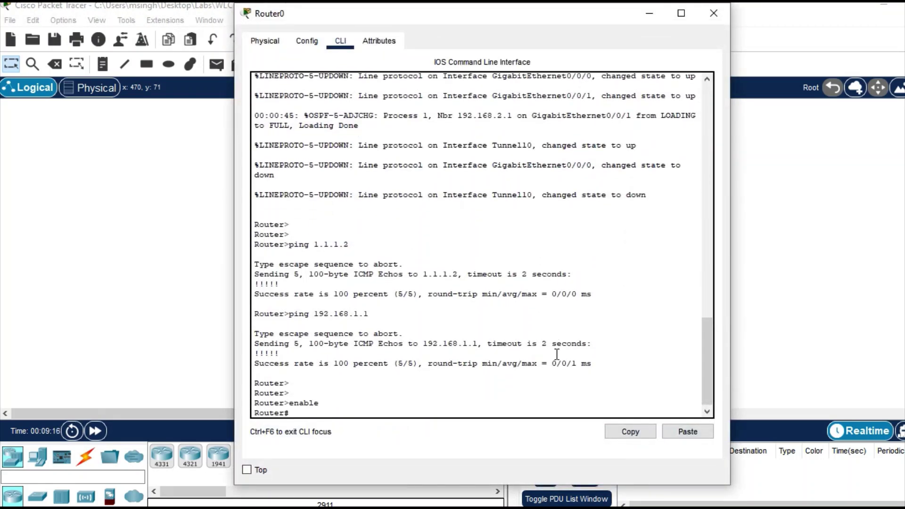
pyautogui.write('config t')
pyautogui.press('Return')
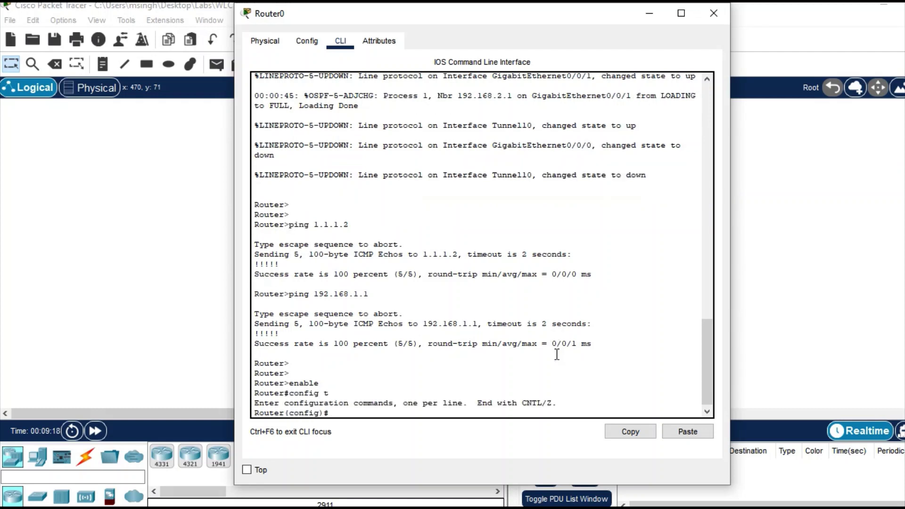
pyautogui.press('Return')
pyautogui.press('Return')
# Enter 'access-list 10 deny 1.1.1.2', using ? help to check the syntax
pyautogui.write('access')
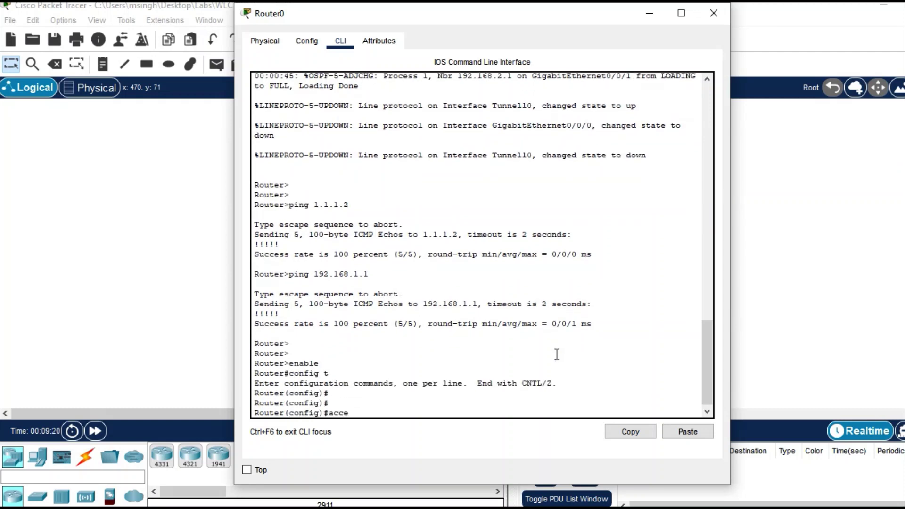
pyautogui.press('Tab')
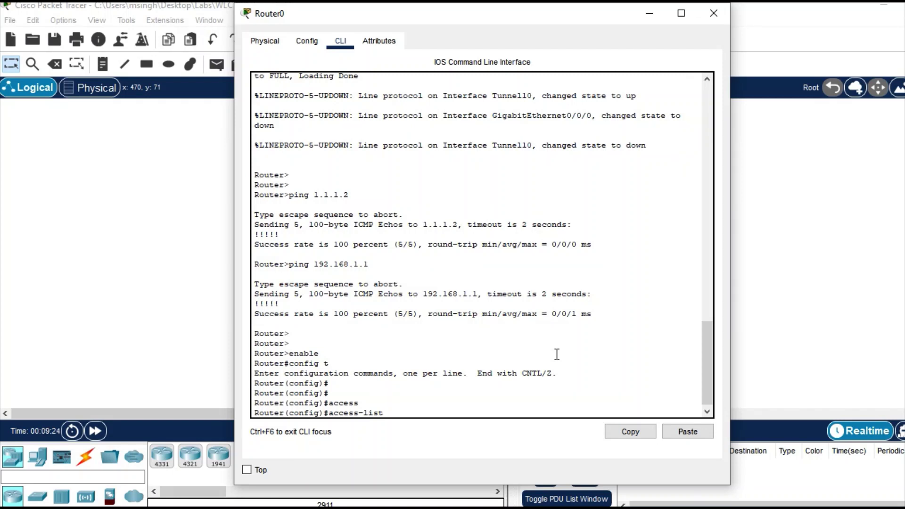
pyautogui.write('?')
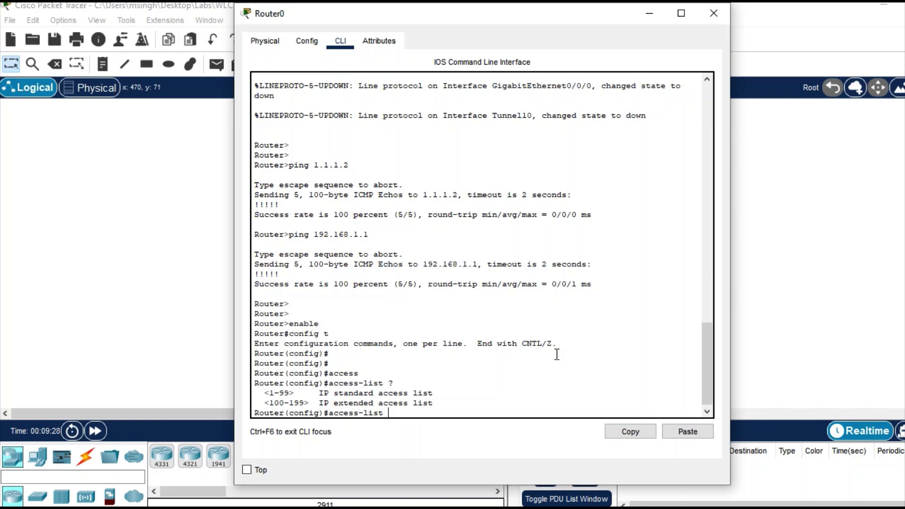
pyautogui.write('10')
pyautogui.write('?')
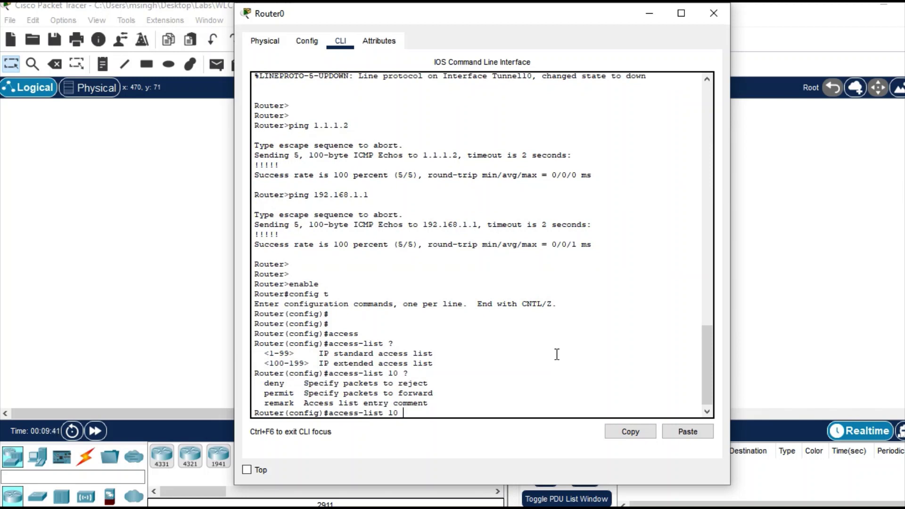
pyautogui.write('deny')
pyautogui.press('Tab')
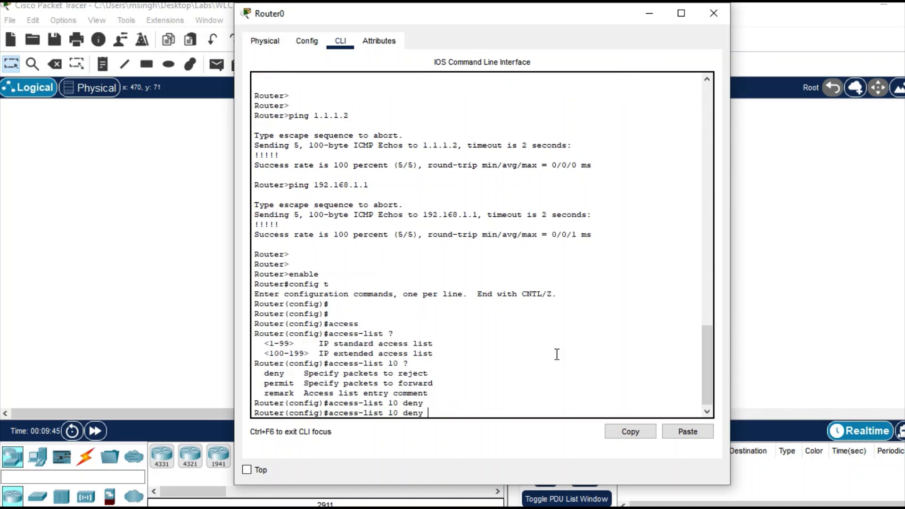
pyautogui.moveTo(503, 16); pyautogui.dragTo(359, 53)
pyautogui.write('1.1.1.2')
pyautogui.press('Return')
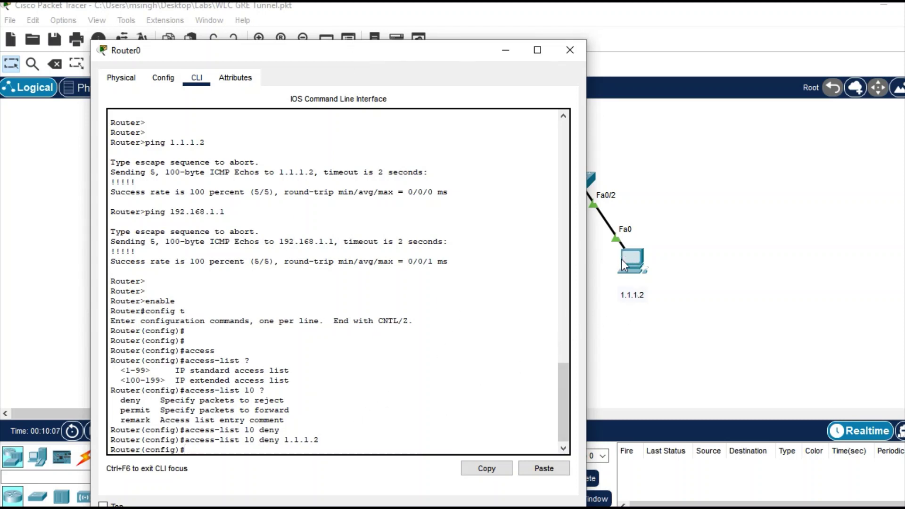
# Close the Router0 window with its X to show the Logical workspace topology
pyautogui.click(499, 47)
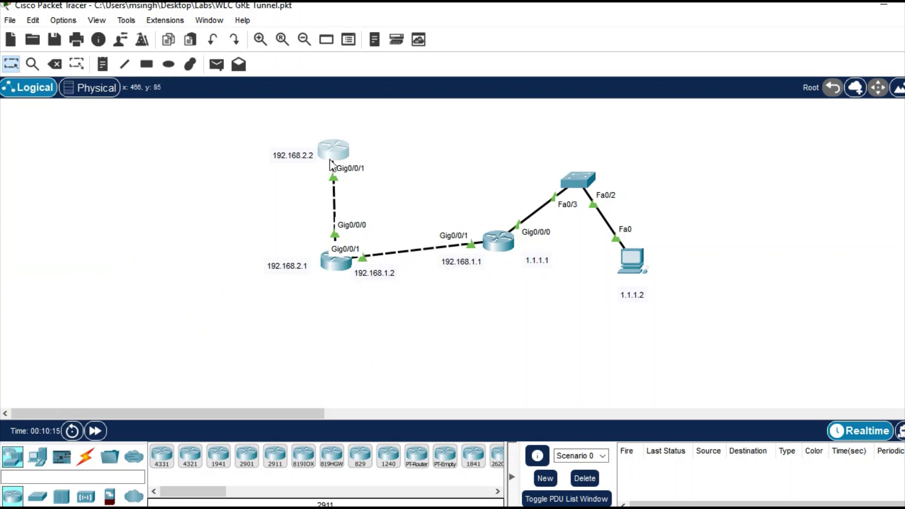
pyautogui.moveTo(330, 161)
# Reopen Router0's CLI and enter interface configuration for g0/0/1
pyautogui.click(330, 161)
pyautogui.press('Return')
pyautogui.press('Return')
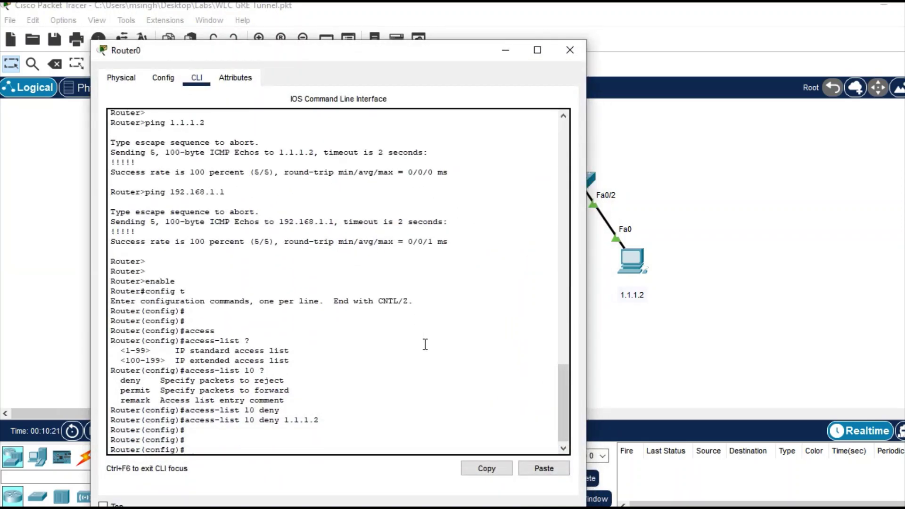
pyautogui.write('int')
pyautogui.moveTo(341, 52); pyautogui.dragTo(688, 66)
pyautogui.write('g0/0/1')
pyautogui.press('Return')
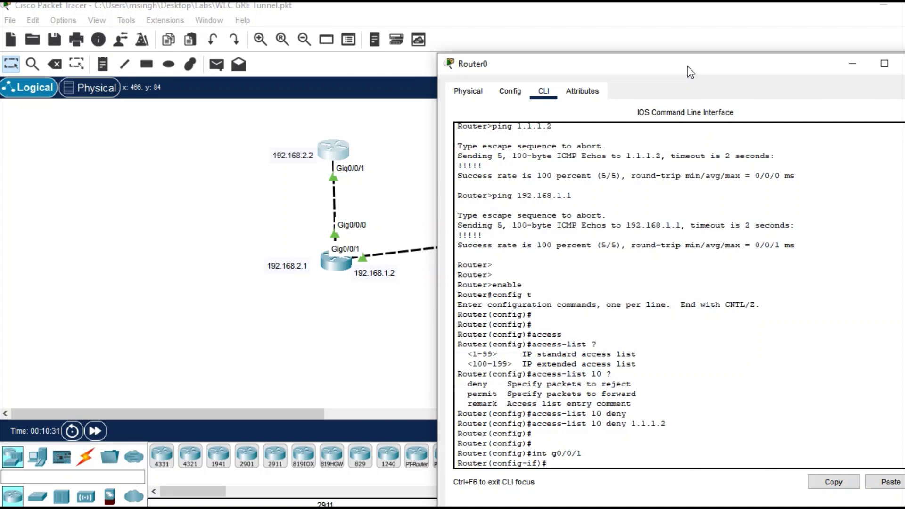
# Apply 'ip access-group 10 in' on g0/0/1 and exit with end
pyautogui.write('ip access')
pyautogui.press('Tab')
pyautogui.write('1')
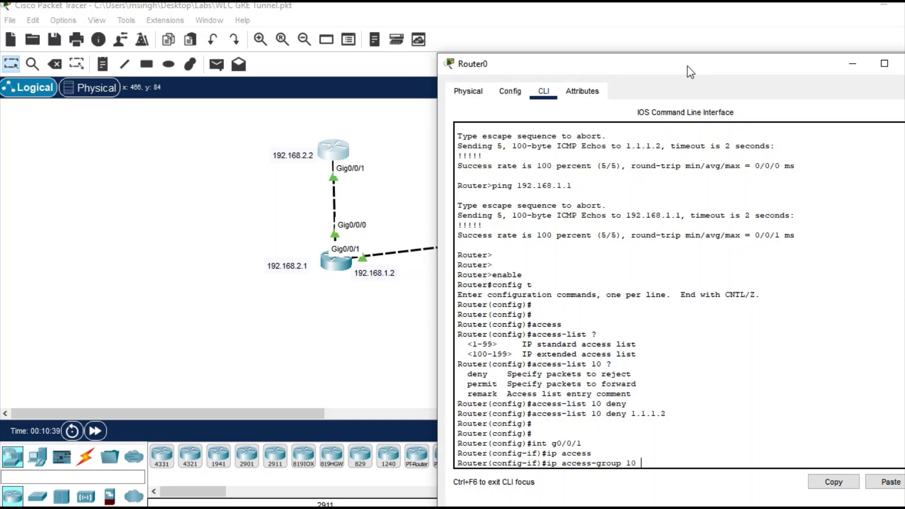
pyautogui.write('?')
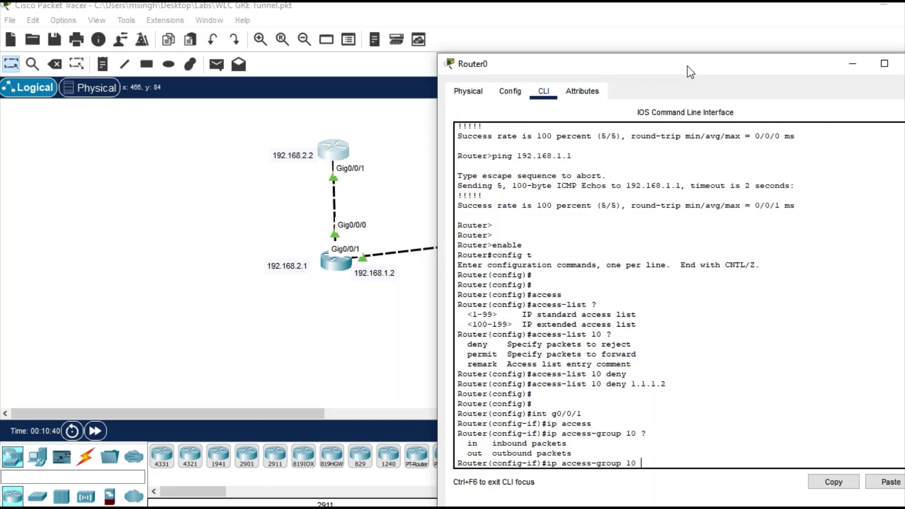
pyautogui.write('in')
pyautogui.press('Return')
pyautogui.write('end')
pyautogui.press('Return')
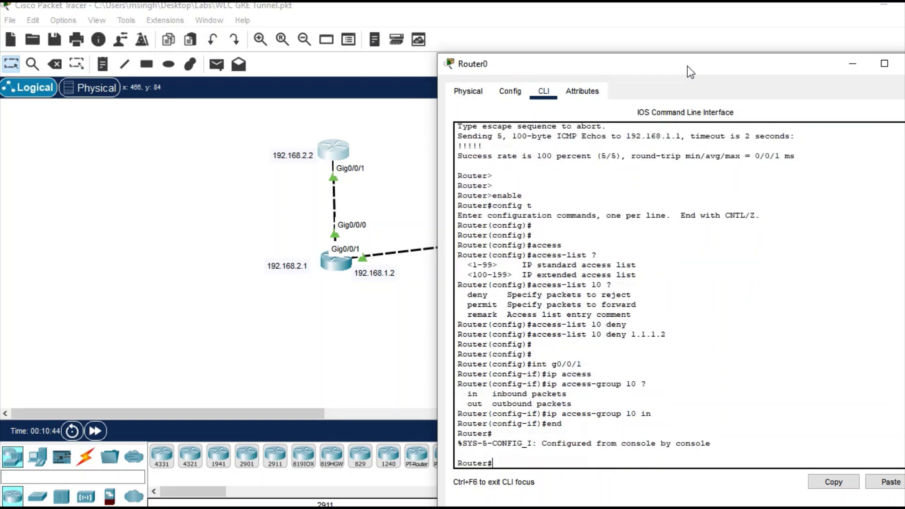
pyautogui.press('Return')
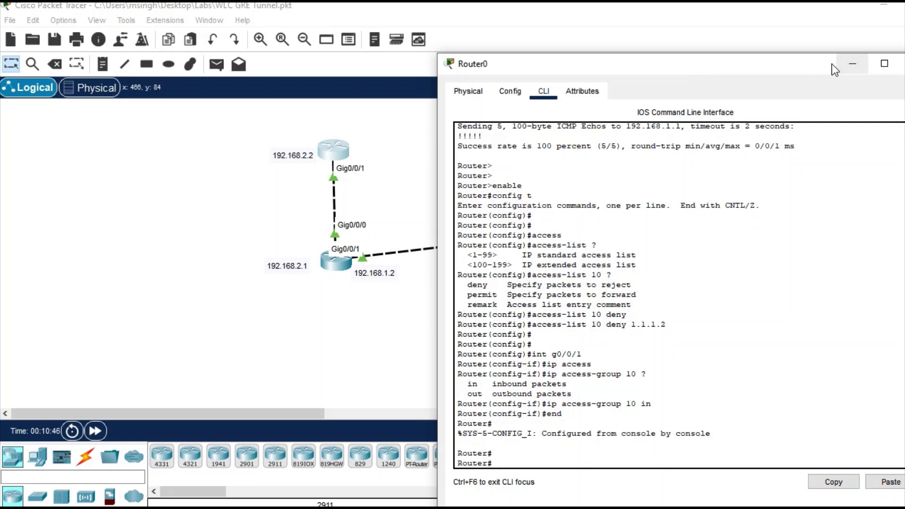
# Rerun ping 192.168.2.2 from PC0's Command Prompt, confirming 100% loss, then minimize PC0
pyautogui.click(853, 62)
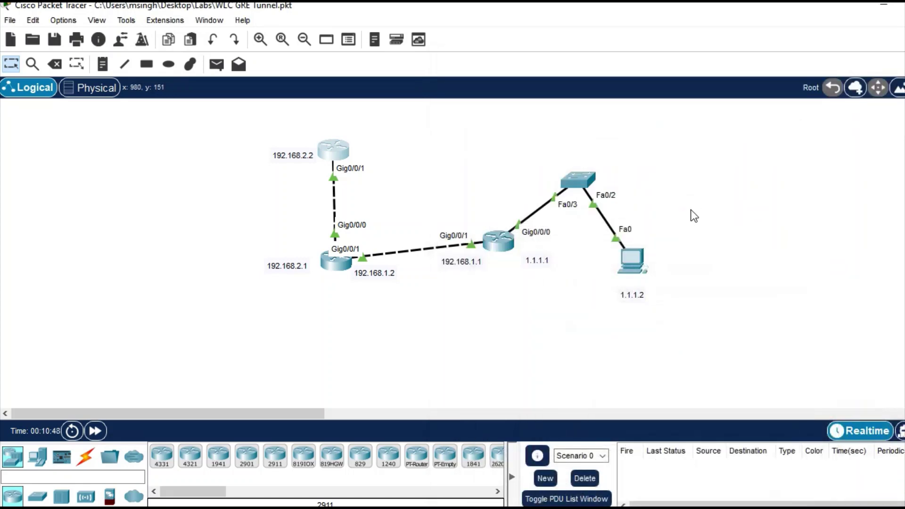
pyautogui.click(632, 257)
pyautogui.click(562, 115)
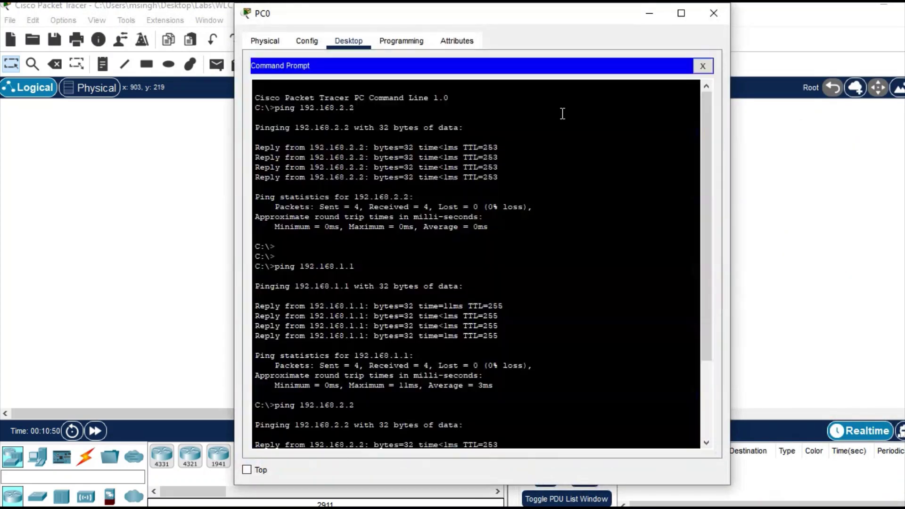
pyautogui.scroll(-4, 561, 287)
pyautogui.press('Up')
pyautogui.press('Return')
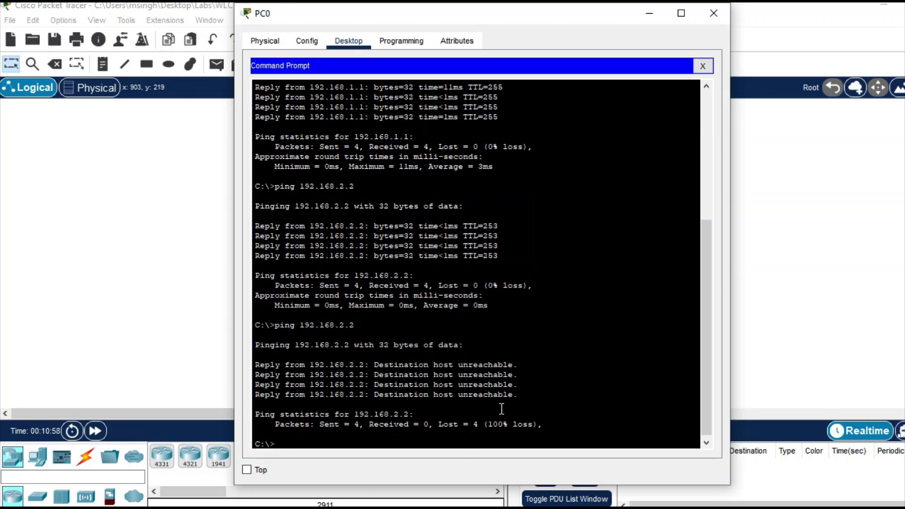
pyautogui.click(648, 16)
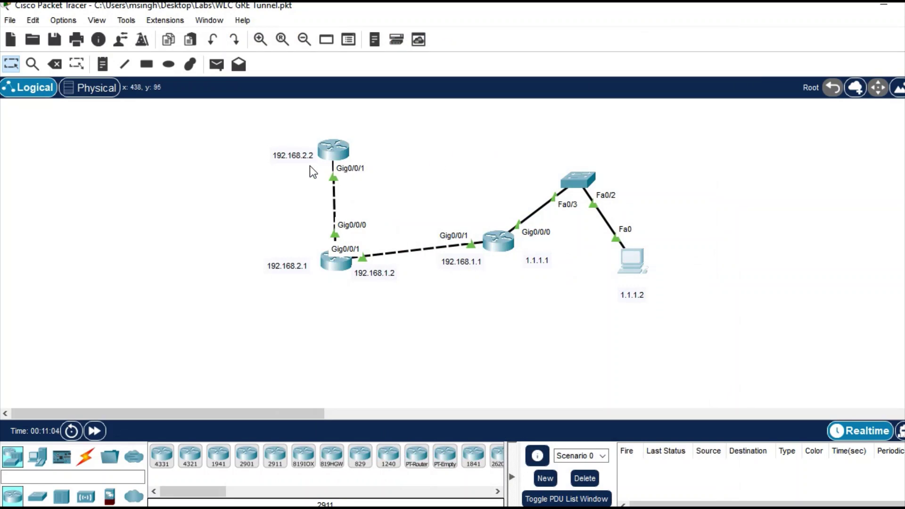
# Ping 192.168.2.2 from Router2's CLI (0/5 success), then minimize Router2's window
pyautogui.click(496, 248)
pyautogui.click(341, 40)
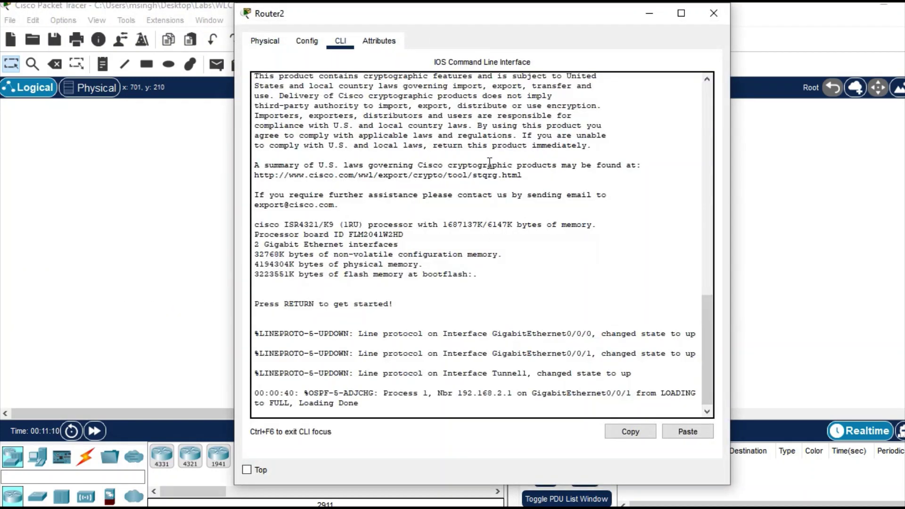
pyautogui.press('Return')
pyautogui.press('Return')
pyautogui.press('Return')
pyautogui.write('pig')
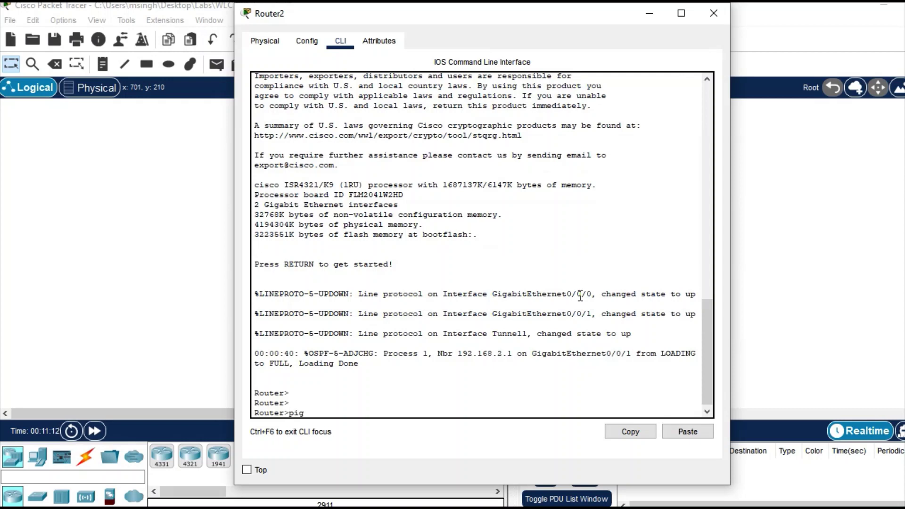
pyautogui.press('BackSpace')
pyautogui.write('ng 192.168.1.')
pyautogui.press('BackSpace')
pyautogui.write('2.2')
pyautogui.press('Return')
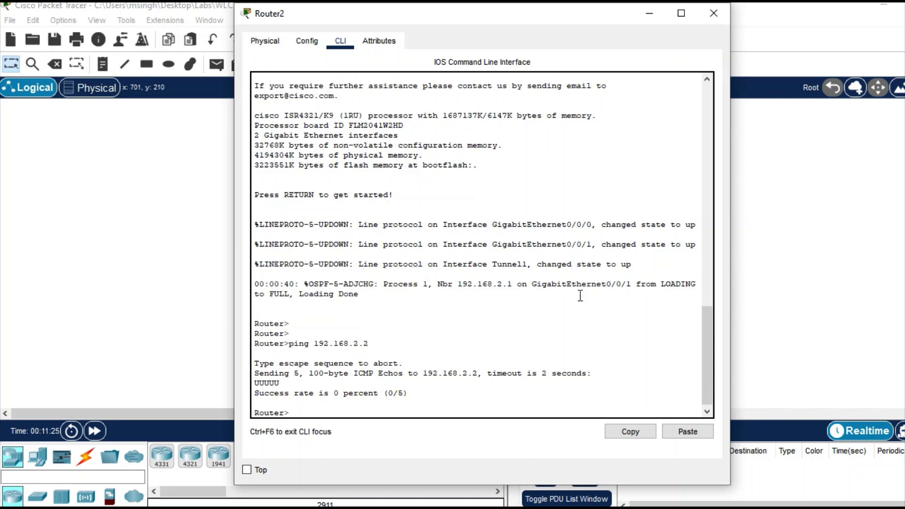
pyautogui.click(651, 14)
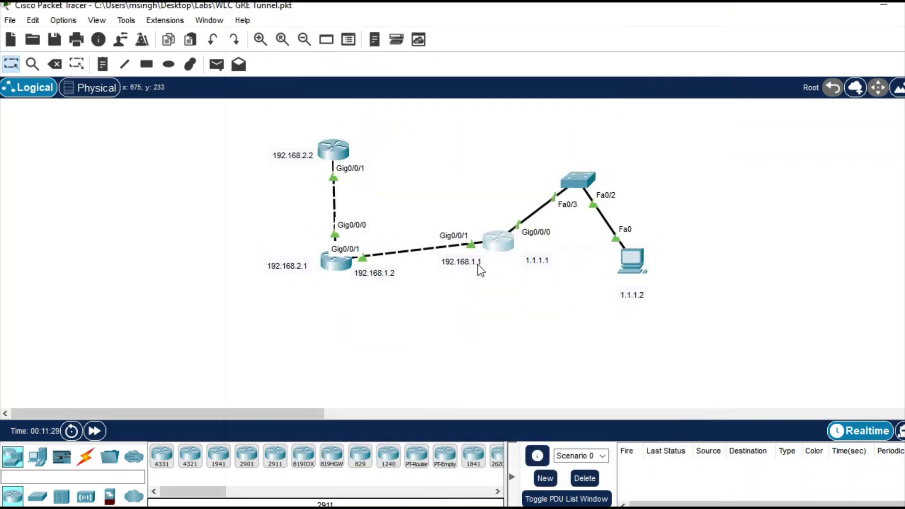
# Open Router0's CLI and enter global configuration mode with config t
pyautogui.click(332, 157)
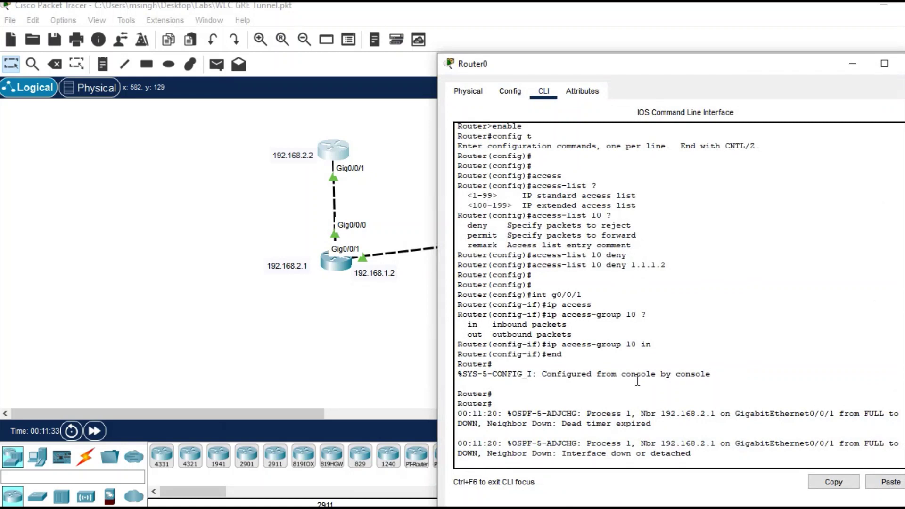
pyautogui.click(672, 383)
pyautogui.press('Return')
pyautogui.press('Return')
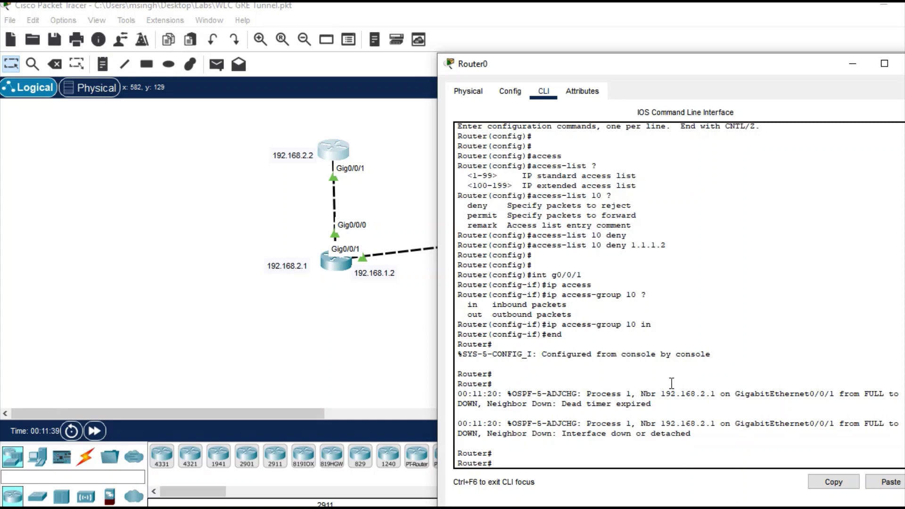
pyautogui.press('Return')
pyautogui.press('Return')
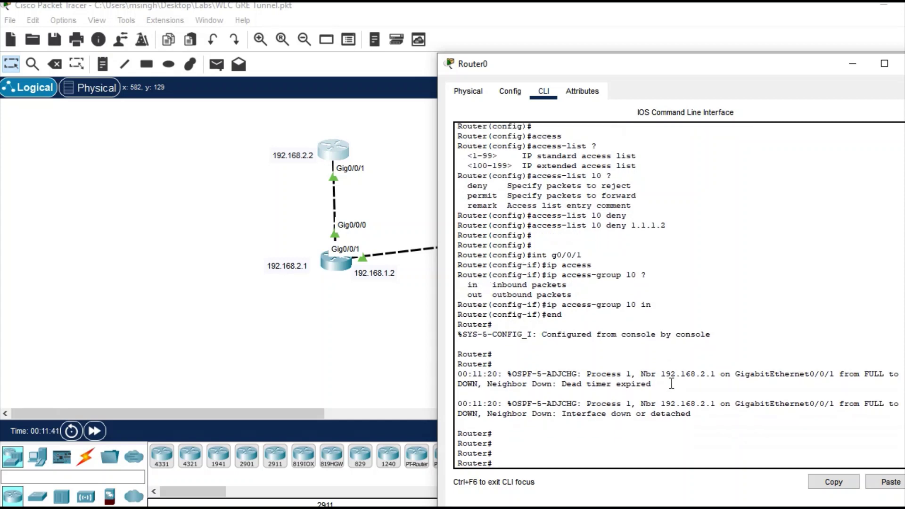
pyautogui.write('config t')
pyautogui.press('Return')
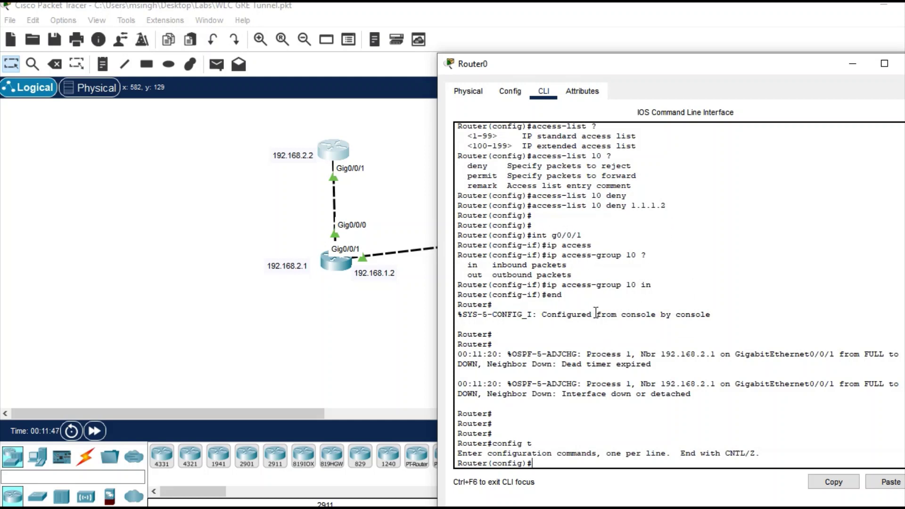
# Add 'access-list 10 permit any' after the deny, exit with end, and close Router0
pyautogui.write('access')
pyautogui.press('Tab')
pyautogui.write('10')
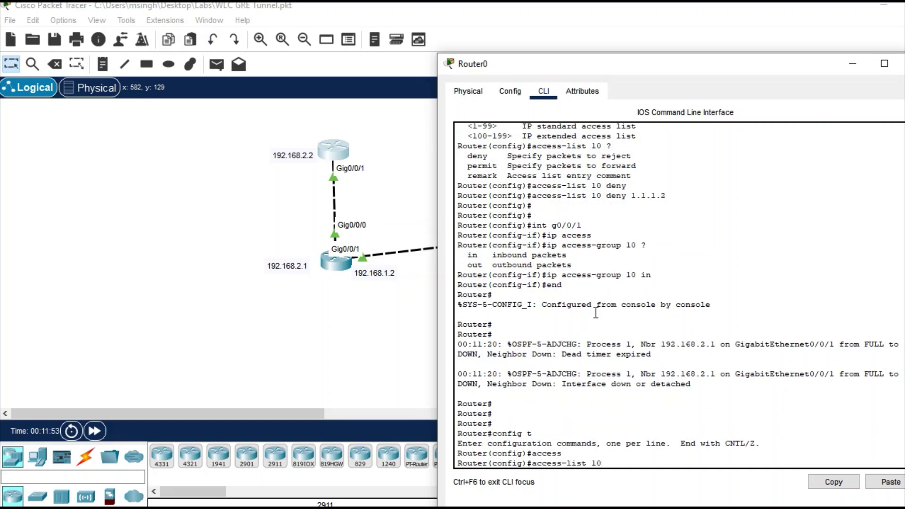
pyautogui.write(' per')
pyautogui.press('Tab')
pyautogui.write('any')
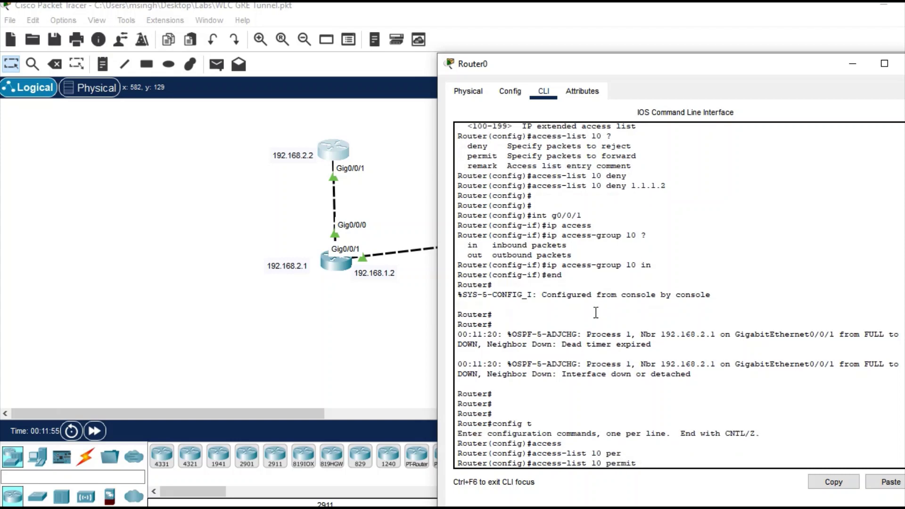
pyautogui.press('Tab')
pyautogui.write('any')
pyautogui.press('BackSpace')
pyautogui.press('BackSpace')
pyautogui.press('BackSpace')
pyautogui.press('BackSpace')
pyautogui.press('Return')
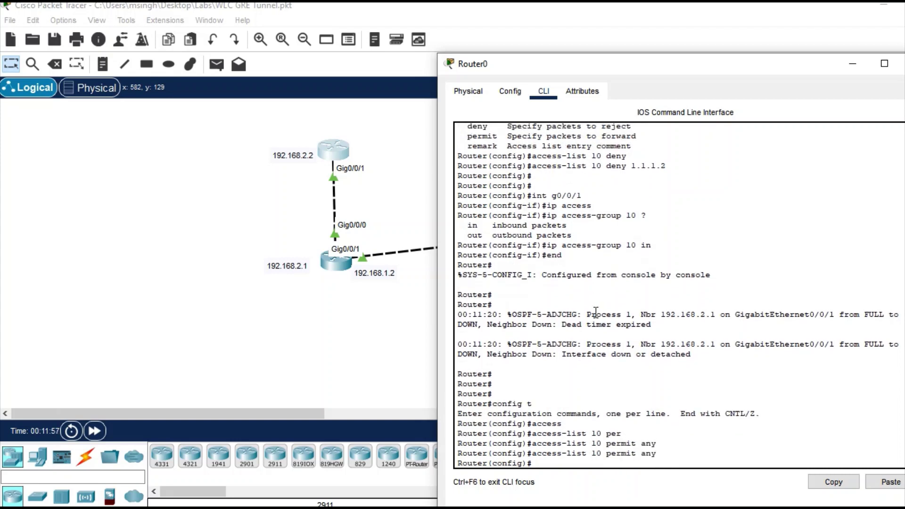
pyautogui.write('end')
pyautogui.press('Return')
pyautogui.press('Return')
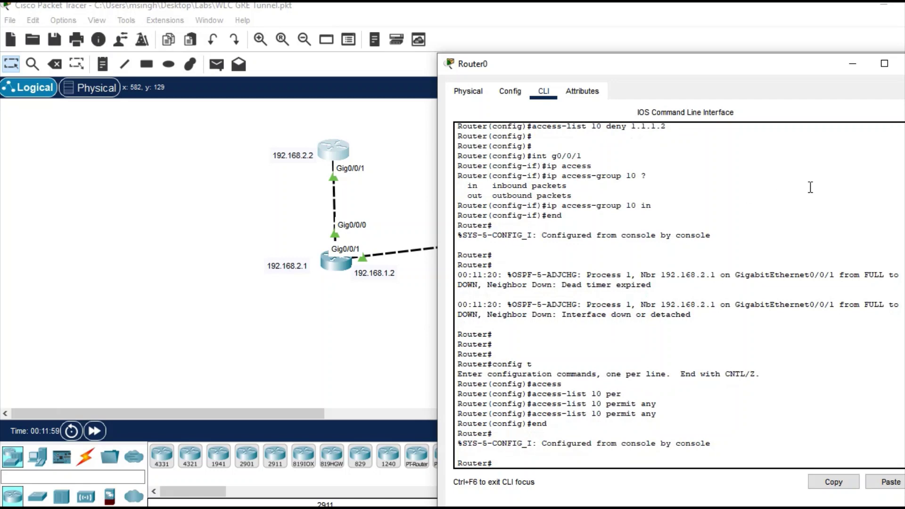
pyautogui.moveTo(796, 62); pyautogui.dragTo(601, 68)
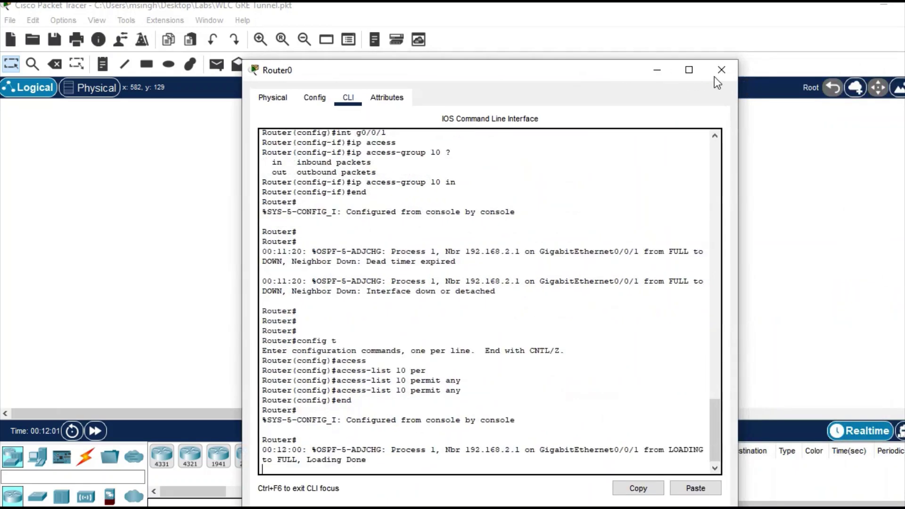
pyautogui.click(717, 72)
# Rerun the ping to 192.168.2.2 from PC0's Command Prompt; it still fails
pyautogui.click(632, 261)
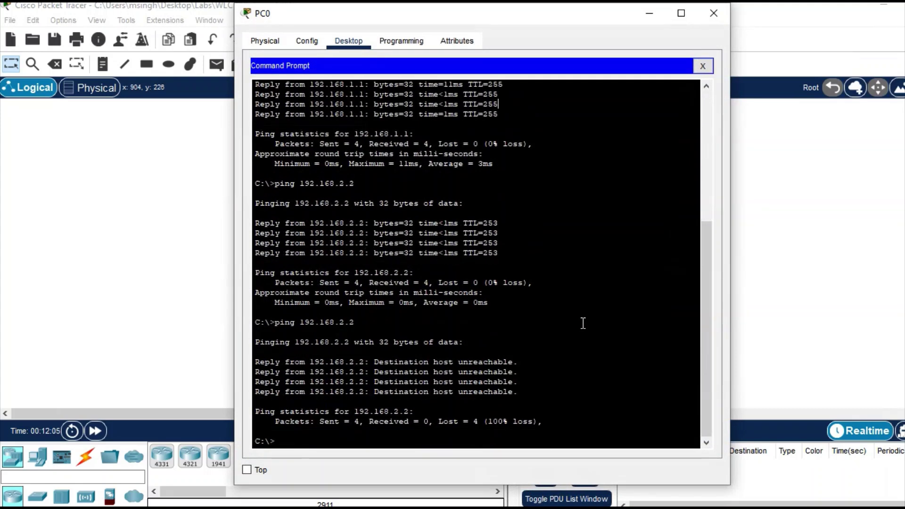
pyautogui.press('Up')
pyautogui.press('Return')
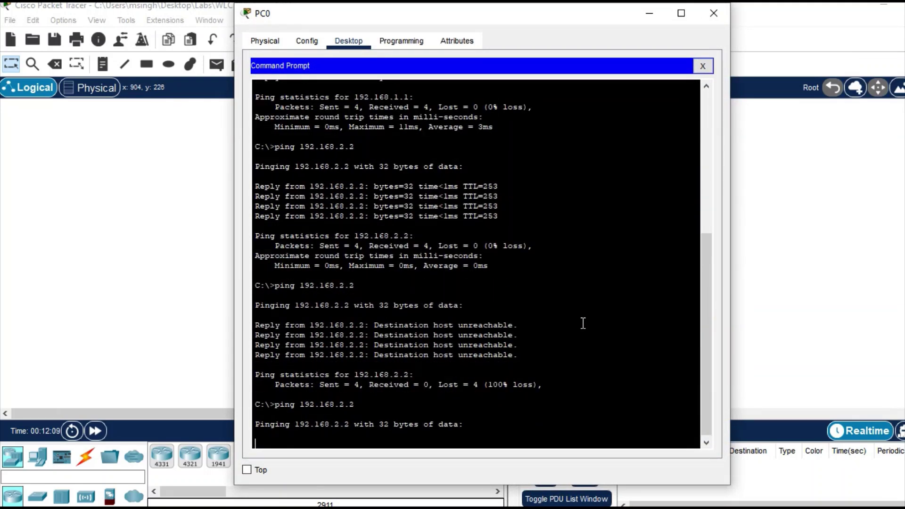
# Rerun the ping to 192.168.2.2 from Router2's CLI, now succeeding 5/5
pyautogui.click(814, 266)
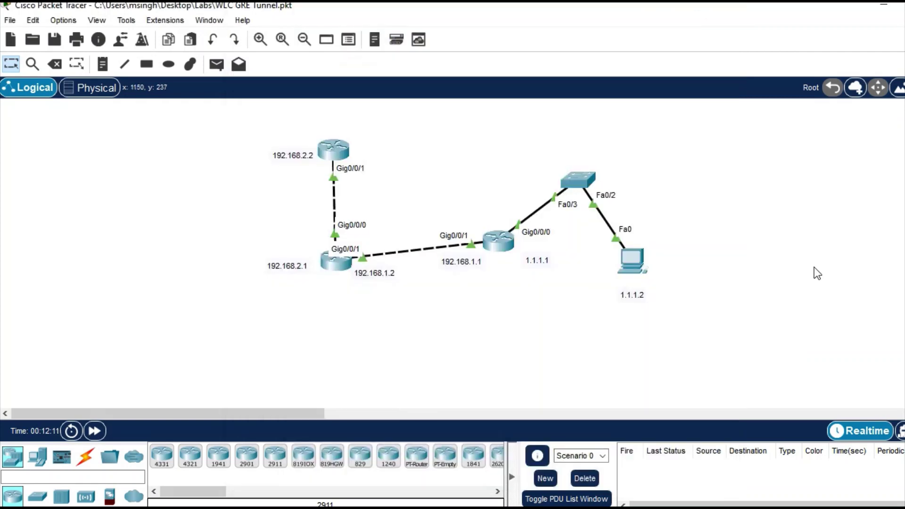
pyautogui.click(488, 248)
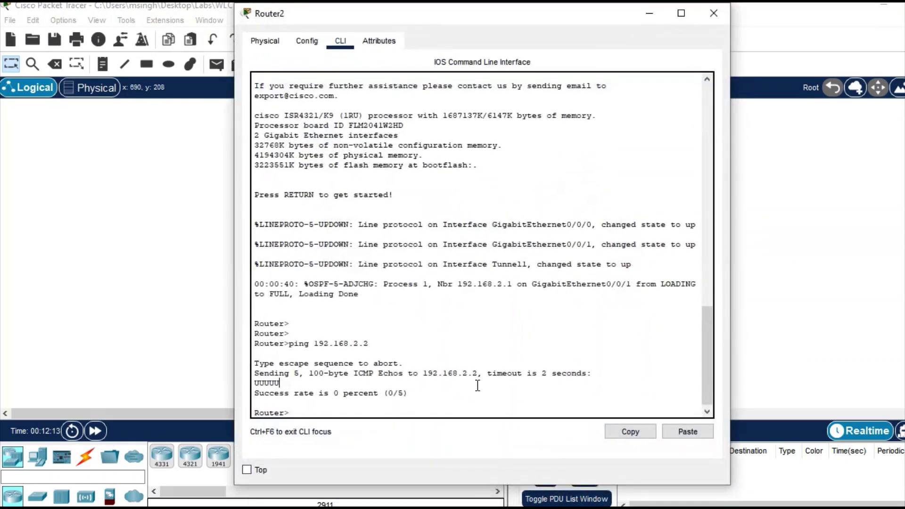
pyautogui.press('Up')
pyautogui.press('Return')
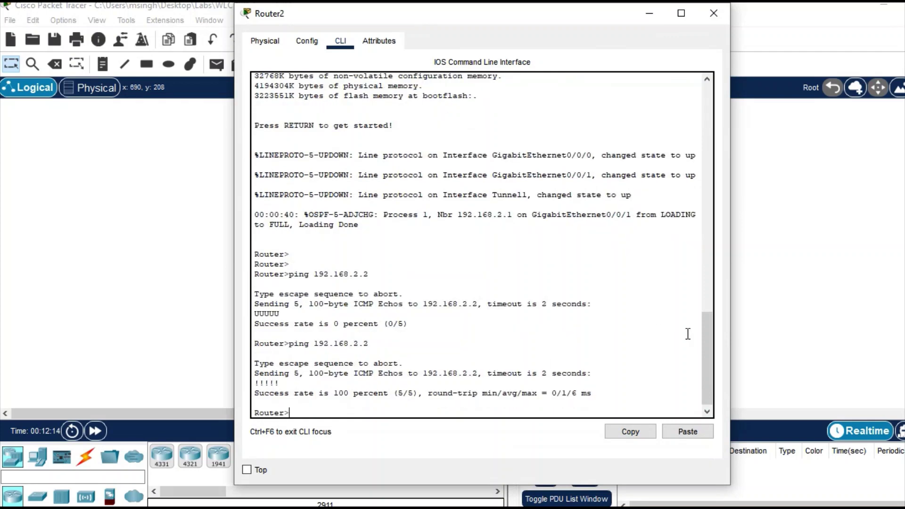
# Ping 192.168.2.2 from PC0 once more, confirming 100% loss
pyautogui.click(777, 358)
pyautogui.click(634, 262)
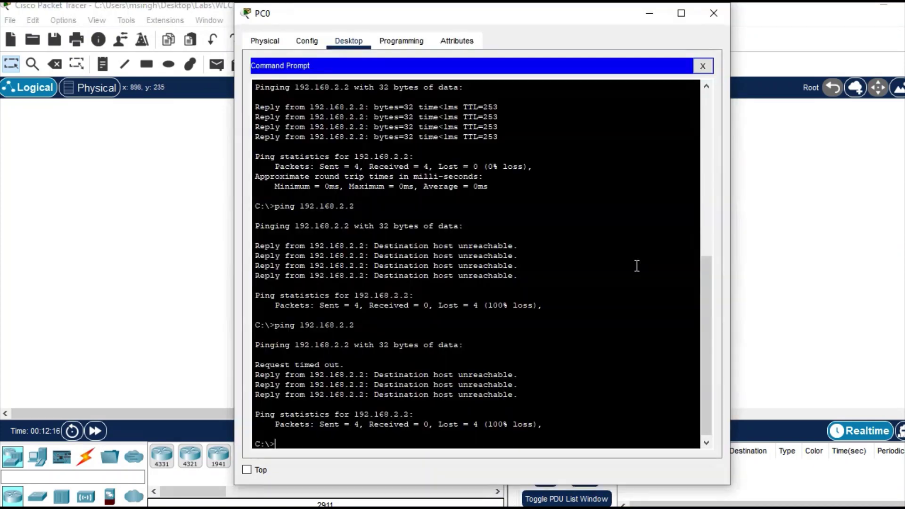
pyautogui.press('Up')
pyautogui.press('Return')
# Ping 192.168.2.2 from Router1's CLI, getting 5/5 success, then close Router1's window
pyautogui.click(800, 308)
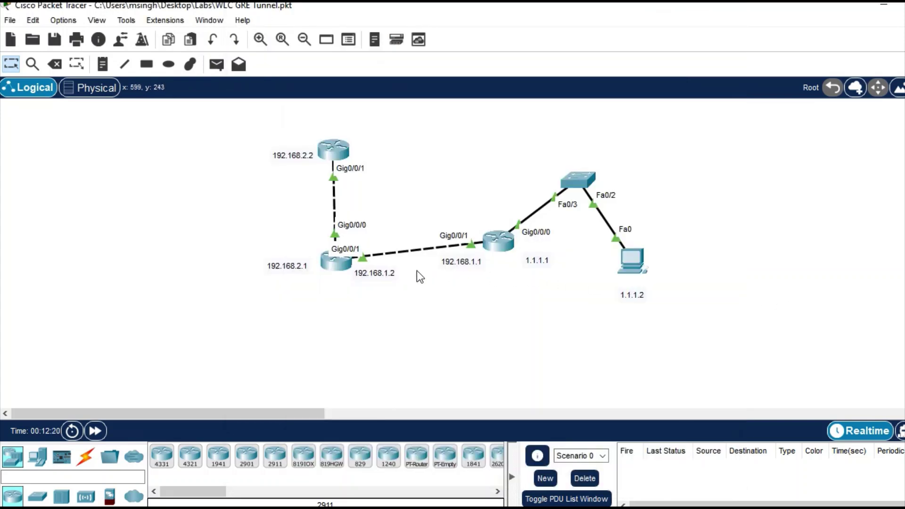
pyautogui.click(340, 262)
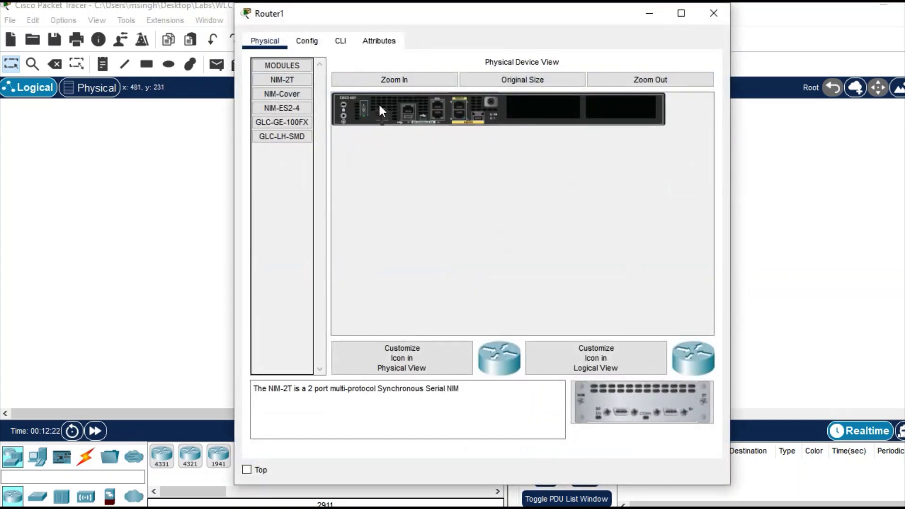
pyautogui.click(346, 47)
pyautogui.press('Return')
pyautogui.press('Return')
pyautogui.press('Return')
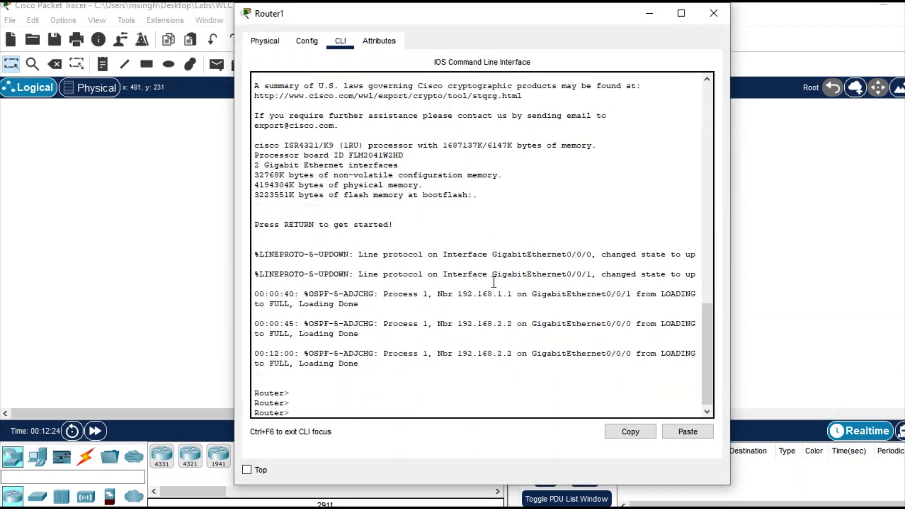
pyautogui.write('ping 192.168.2.2')
pyautogui.press('Return')
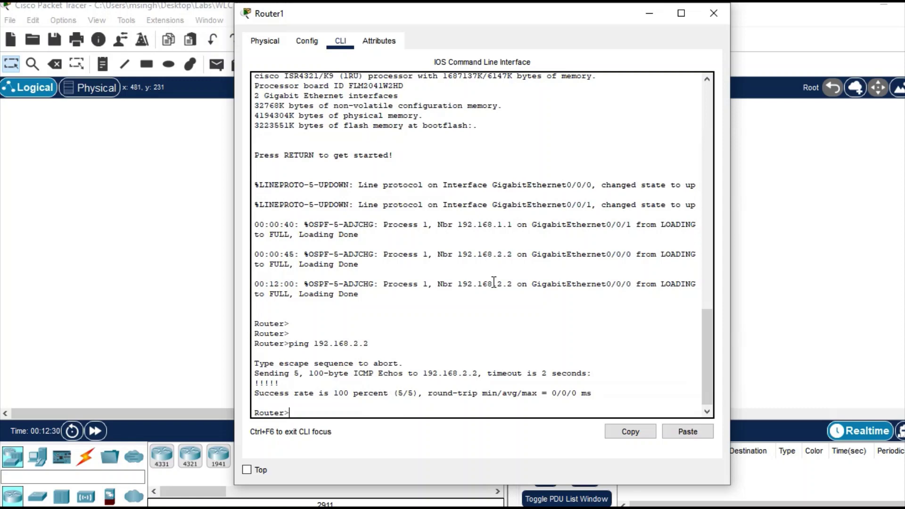
pyautogui.click(713, 14)
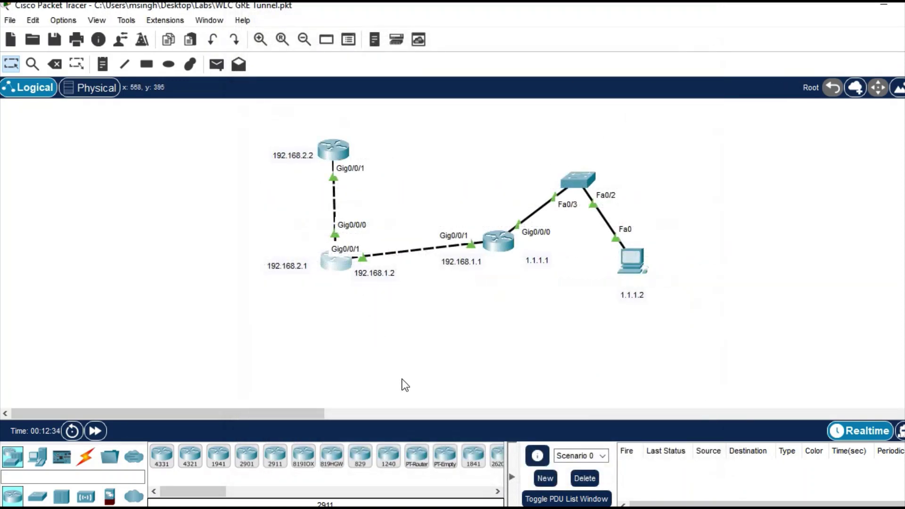